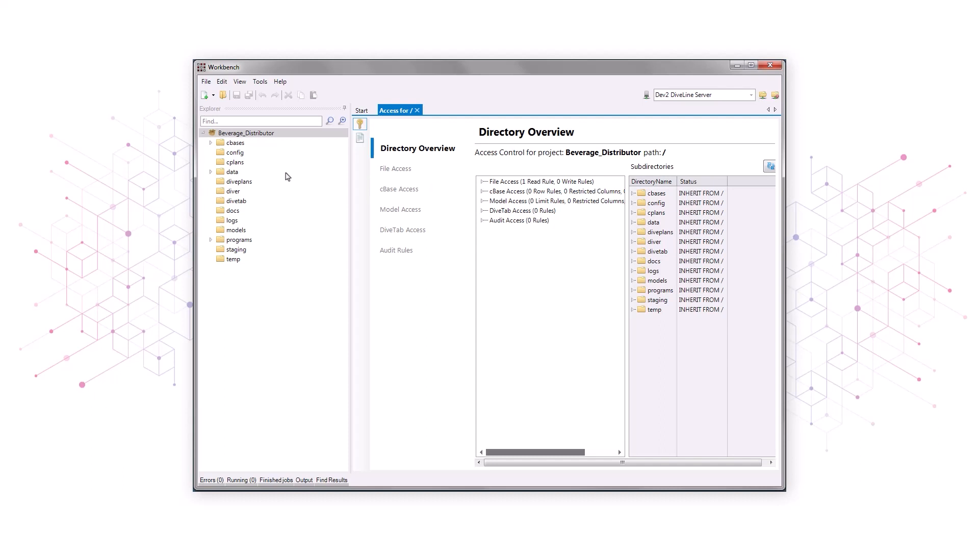
In the project's cBase Access rules, add the Cost column from /cbases/sales.cbase to the restricted columns and keep the changes
{"action": "left_click", "coordinate": [401, 192]}
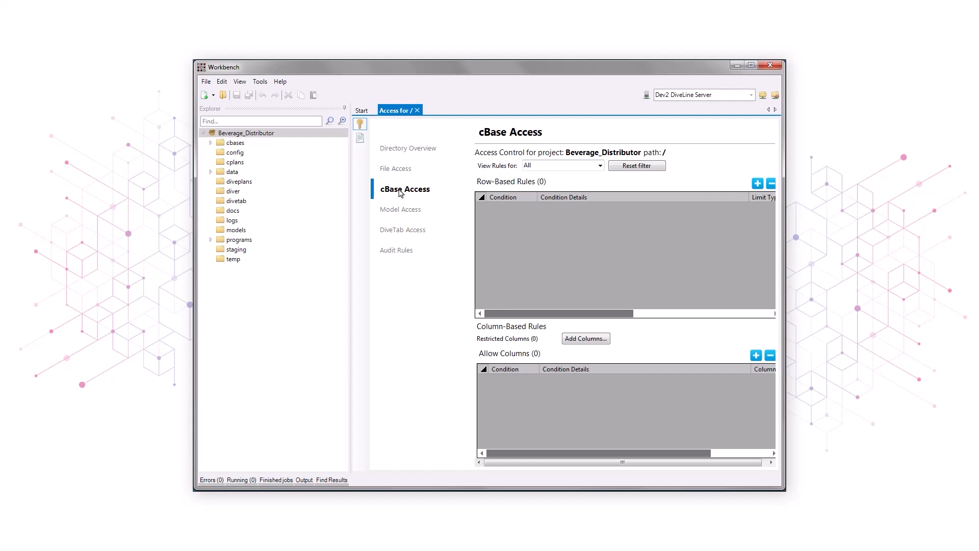
{"action": "left_click", "coordinate": [344, 108]}
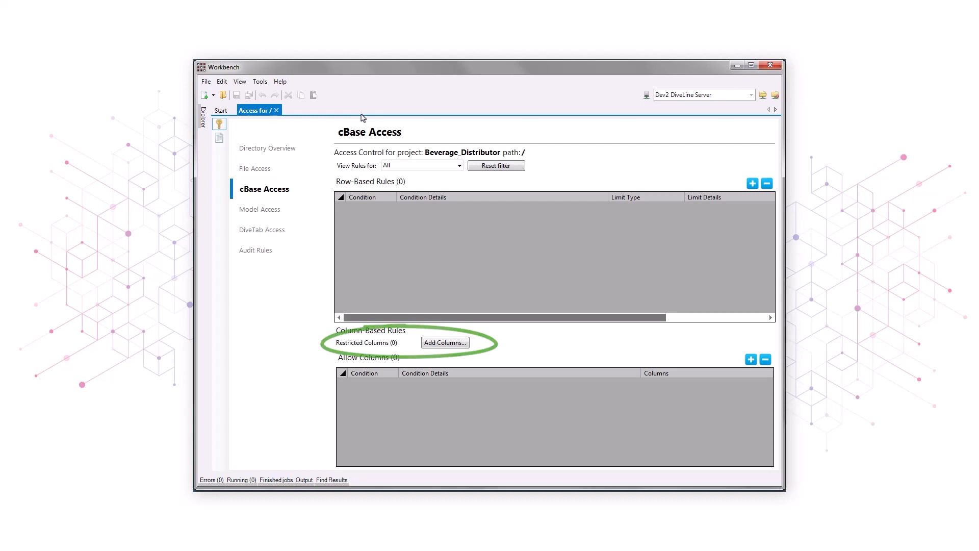
{"action": "left_click", "coordinate": [438, 343]}
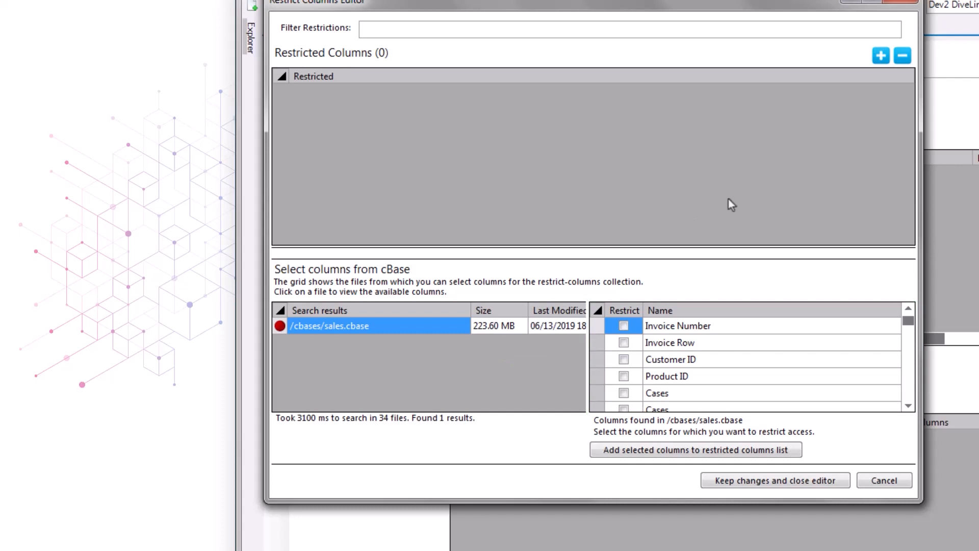
{"action": "left_click", "coordinate": [909, 406]}
{"action": "left_click", "coordinate": [908, 405]}
{"action": "left_click", "coordinate": [908, 405]}
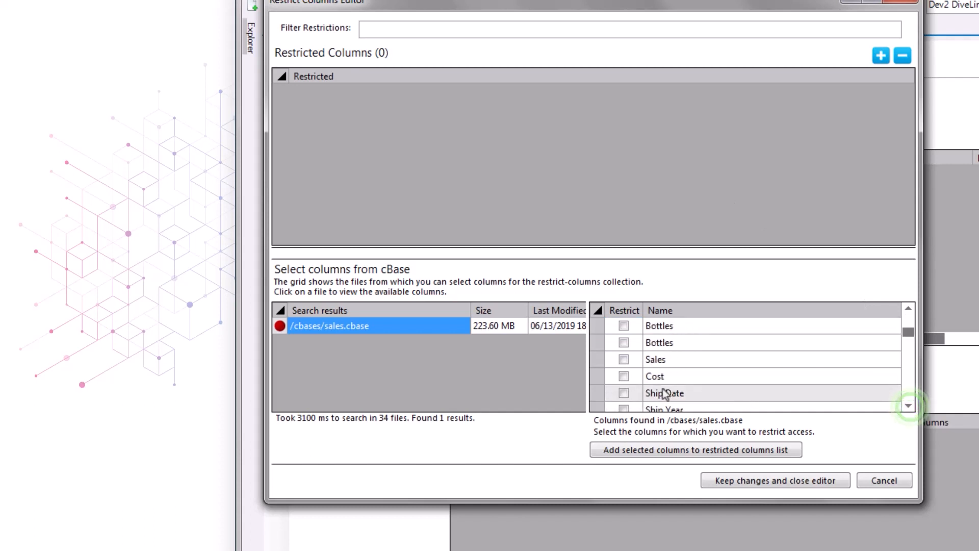
{"action": "left_click", "coordinate": [623, 376]}
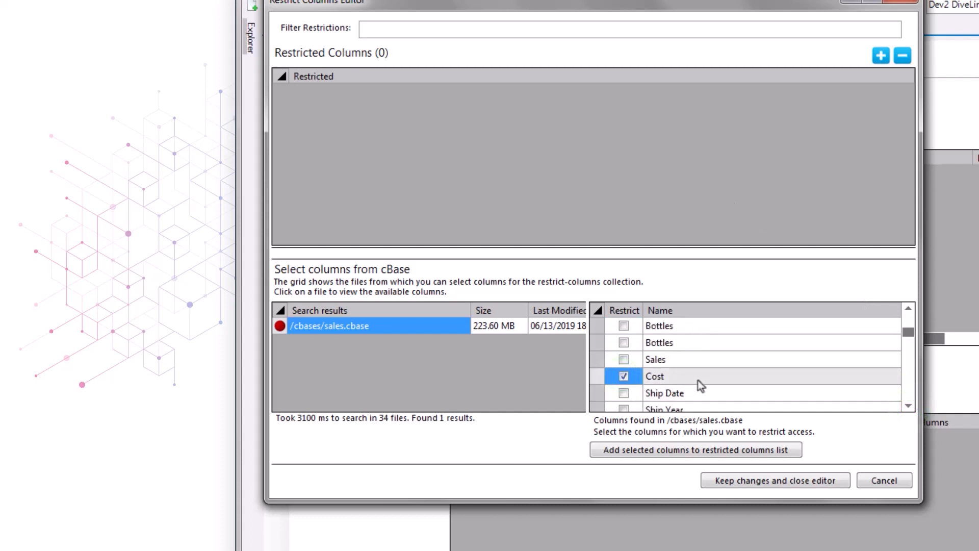
{"action": "left_click", "coordinate": [711, 451]}
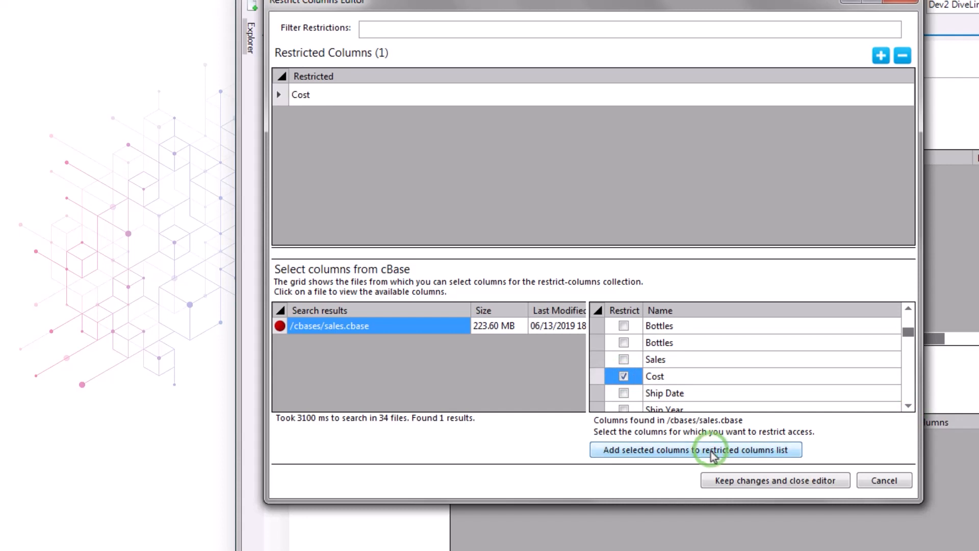
{"action": "left_click", "coordinate": [766, 483]}
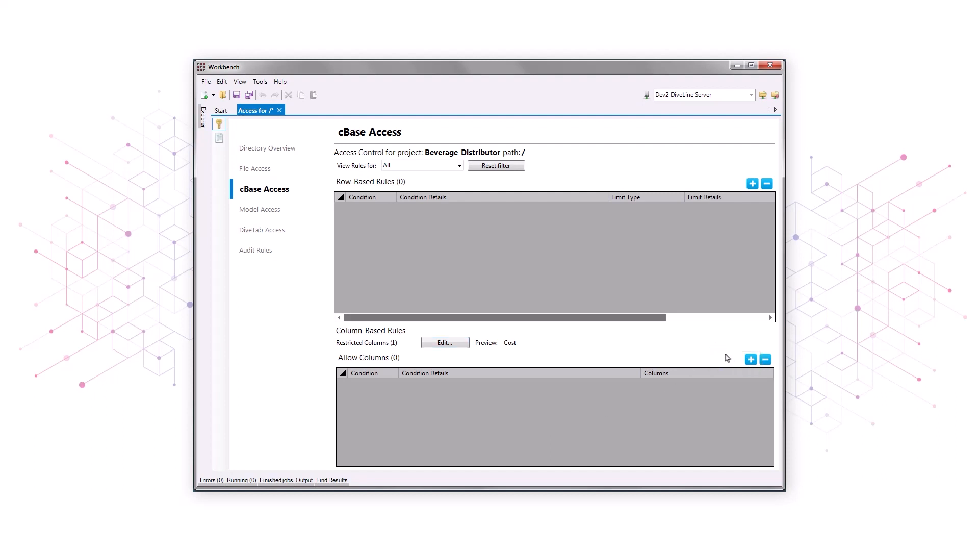
Add an Allow Columns rule that gives the user _Manager access to the Cost column
{"action": "left_click", "coordinate": [750, 359]}
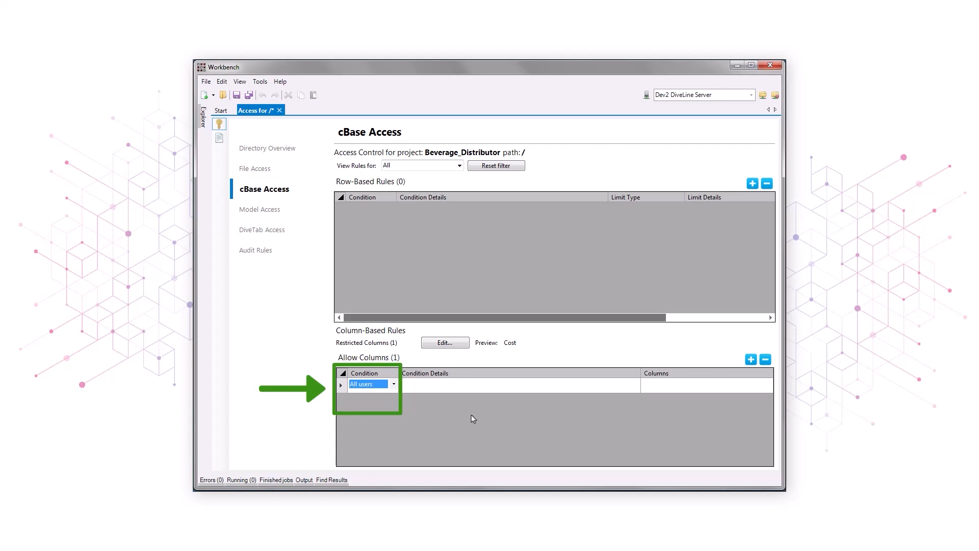
{"action": "left_click", "coordinate": [394, 385]}
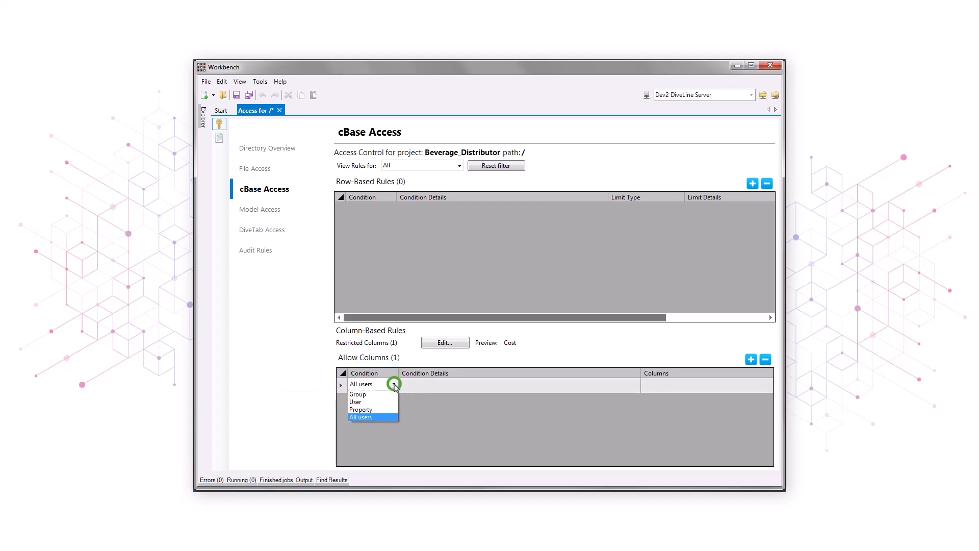
{"action": "left_click", "coordinate": [372, 404]}
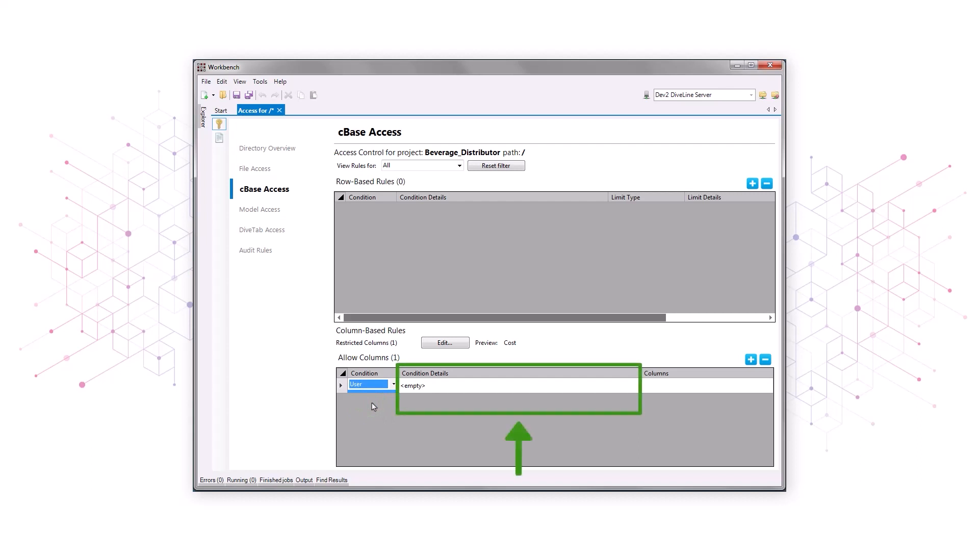
{"action": "left_click", "coordinate": [442, 385]}
{"action": "left_click", "coordinate": [481, 385]}
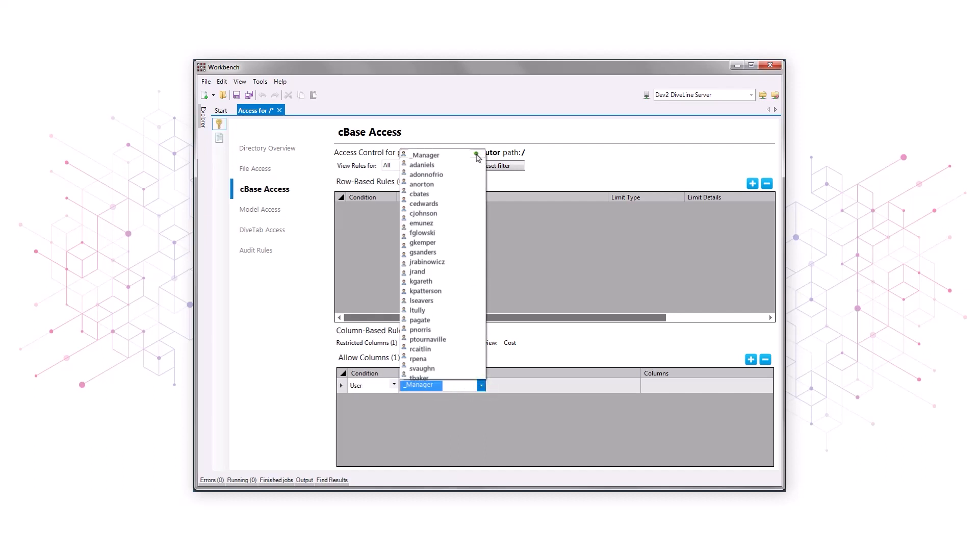
{"action": "left_click", "coordinate": [477, 155]}
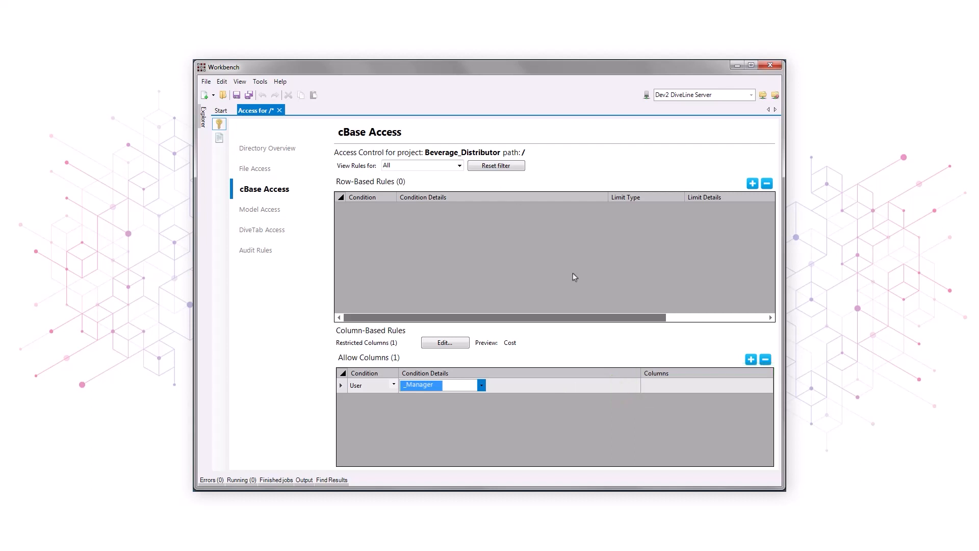
{"action": "left_click", "coordinate": [683, 387]}
{"action": "type", "text": "Cost"}
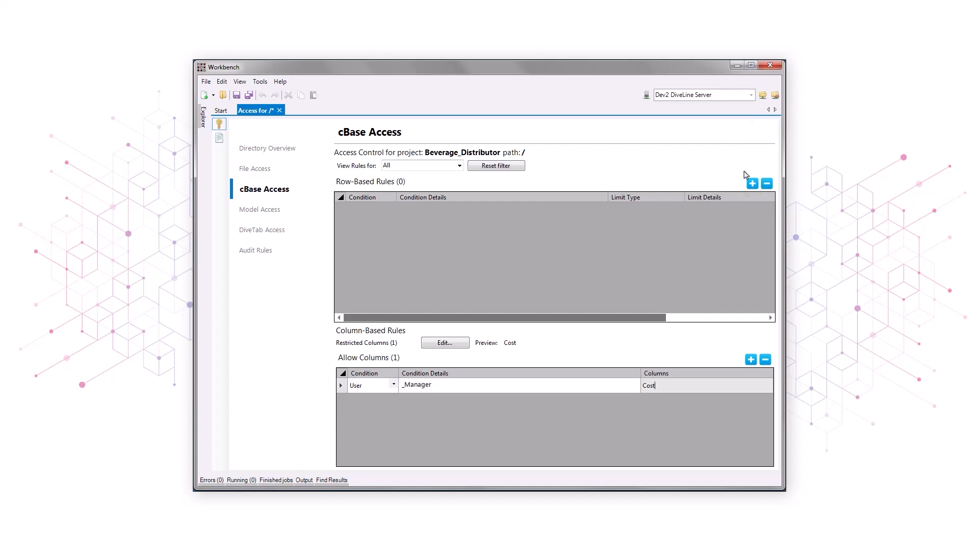
Add a row-based rule with a Group condition for Team Alpha
{"action": "left_click", "coordinate": [753, 184]}
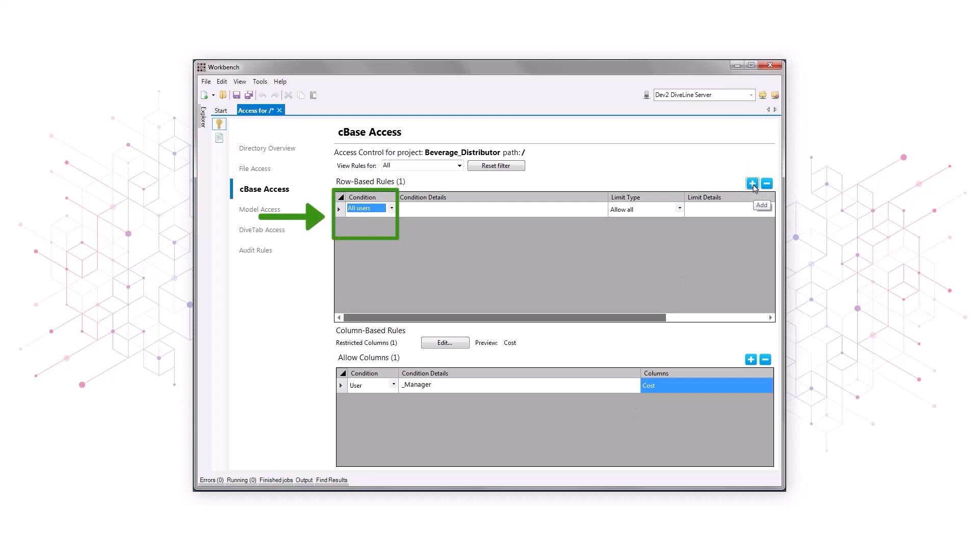
{"action": "left_click", "coordinate": [389, 208]}
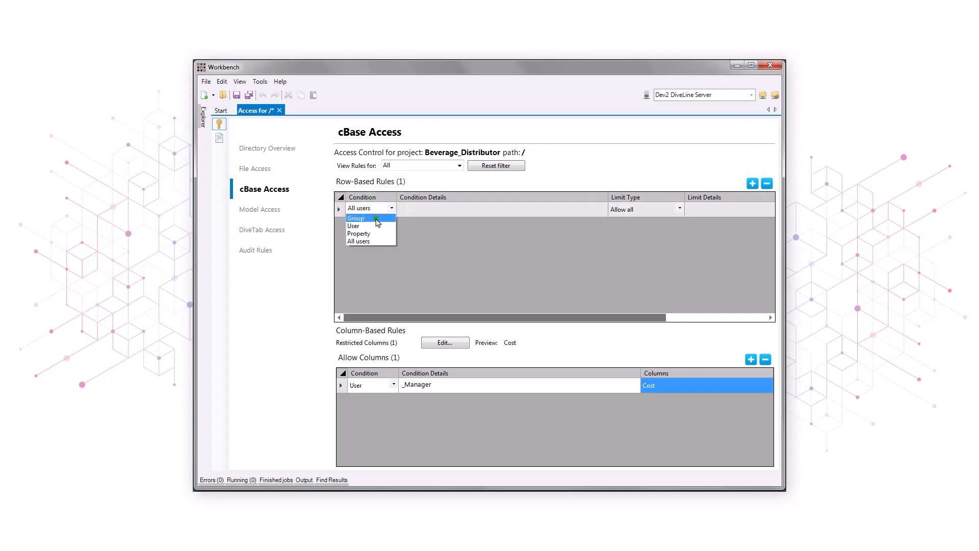
{"action": "left_click", "coordinate": [358, 219]}
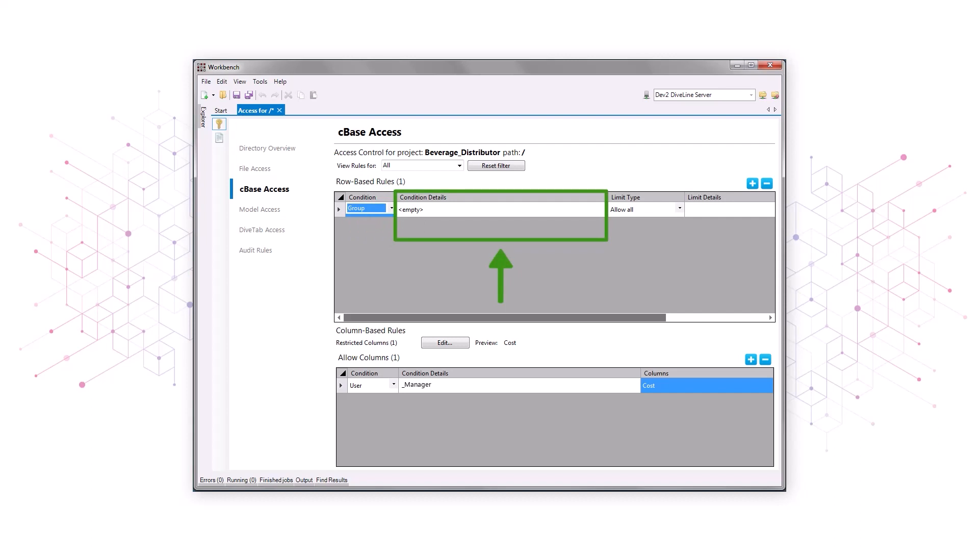
{"action": "left_click", "coordinate": [451, 212]}
{"action": "left_click", "coordinate": [481, 209]}
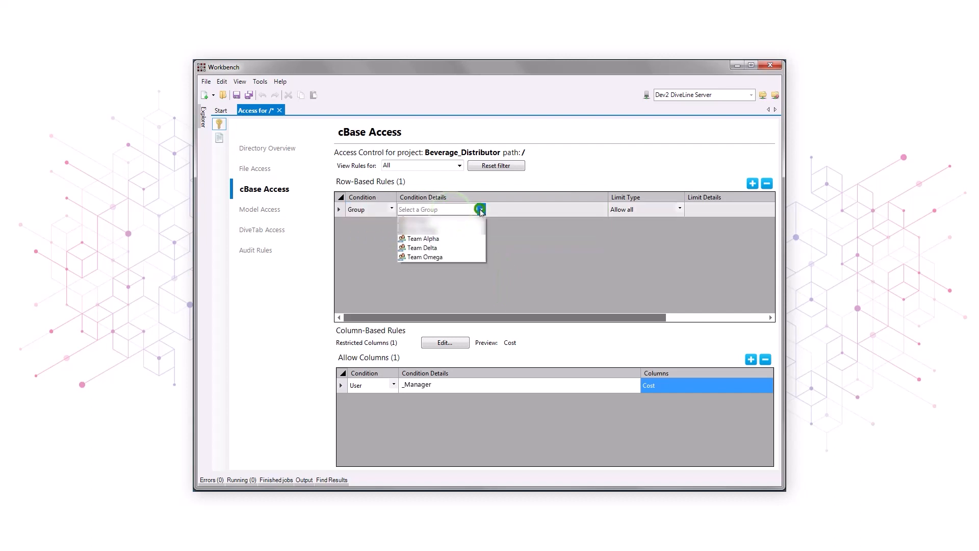
{"action": "left_click", "coordinate": [469, 238]}
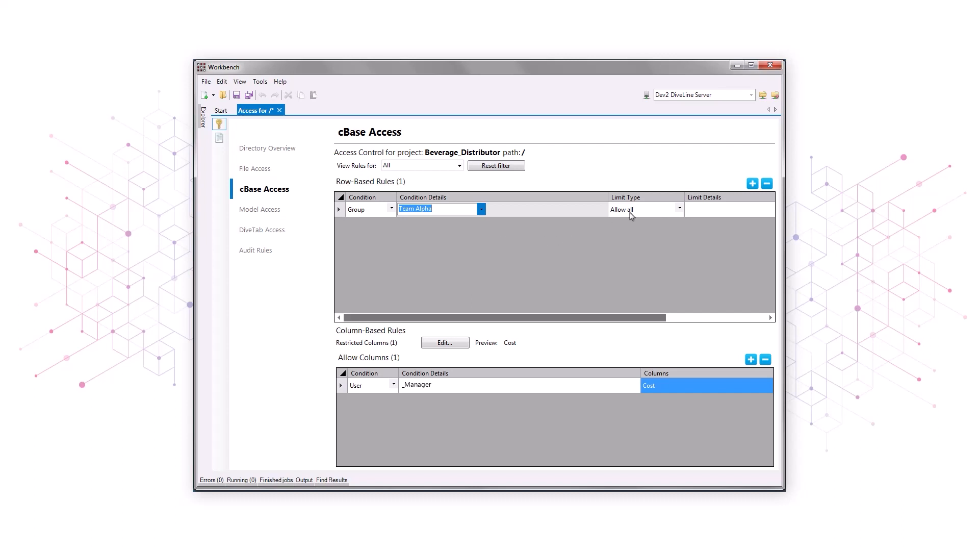
Set the Team Alpha rule to Limit by values, with column Sales Team and value Team Alpha
{"action": "left_click", "coordinate": [679, 210]}
{"action": "left_click", "coordinate": [680, 209]}
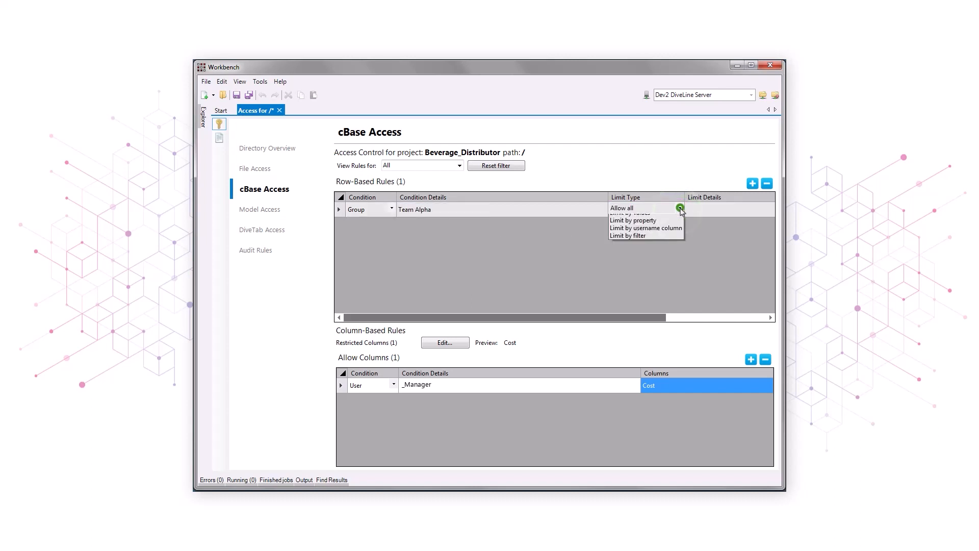
{"action": "left_click", "coordinate": [665, 232]}
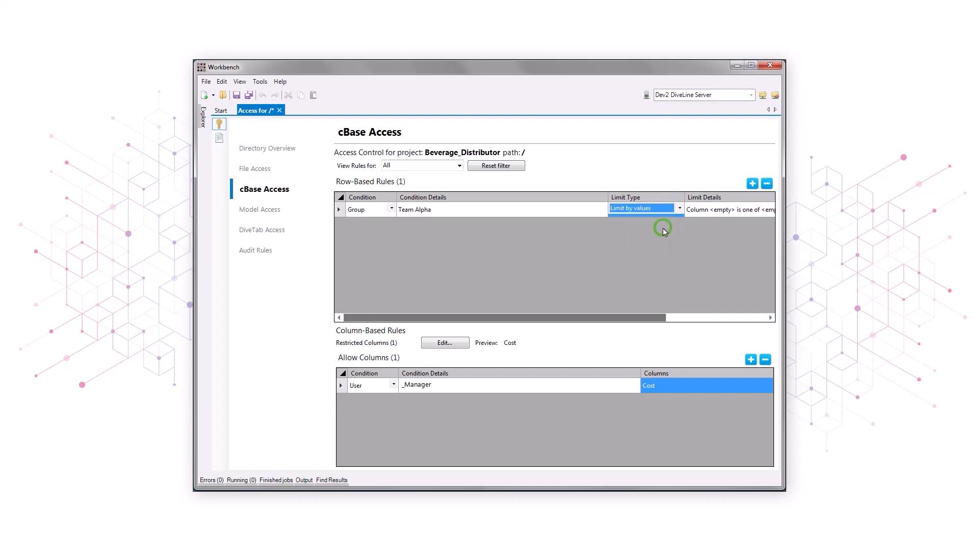
{"action": "left_click_drag", "start_coordinate": [648, 317], "coordinate": [749, 329]}
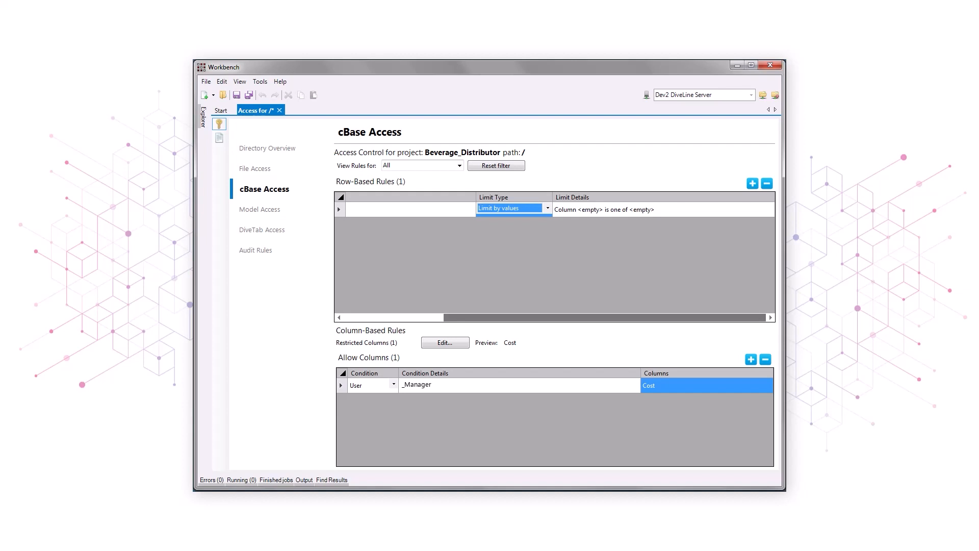
{"action": "left_click", "coordinate": [586, 215]}
{"action": "type", "text": "Sales Team"}
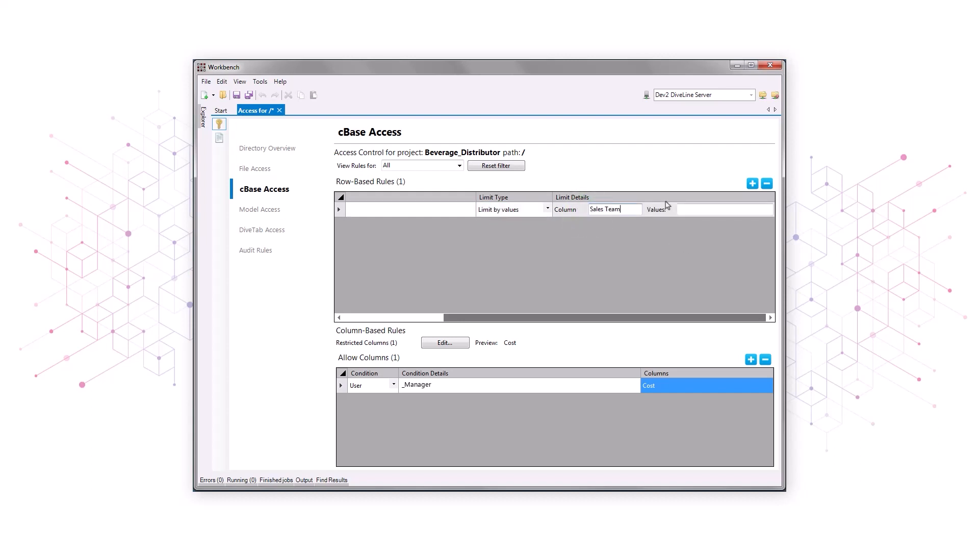
{"action": "left_click", "coordinate": [710, 208]}
{"action": "type", "text": "Team Alpha"}
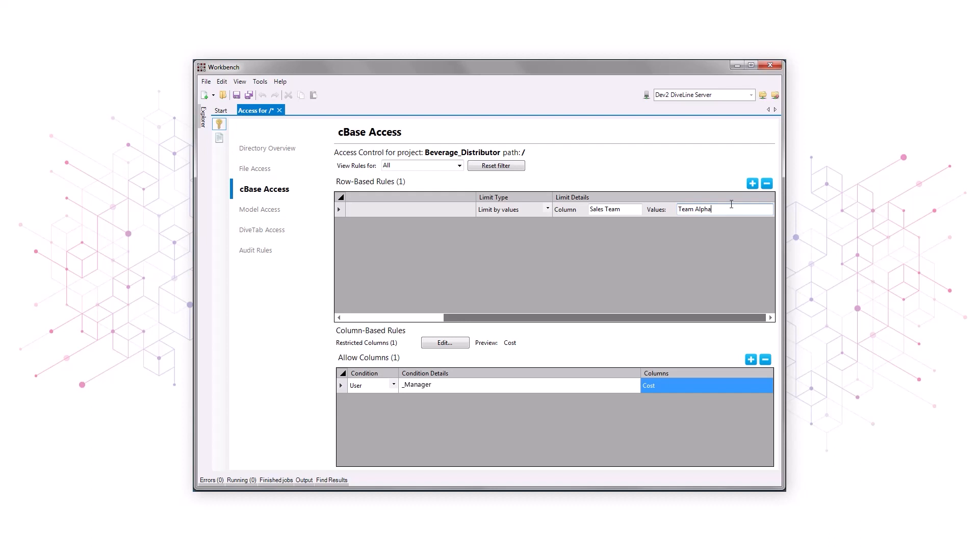
Add a second row-based rule with a Group condition for Team Delta
{"action": "left_click", "coordinate": [752, 183]}
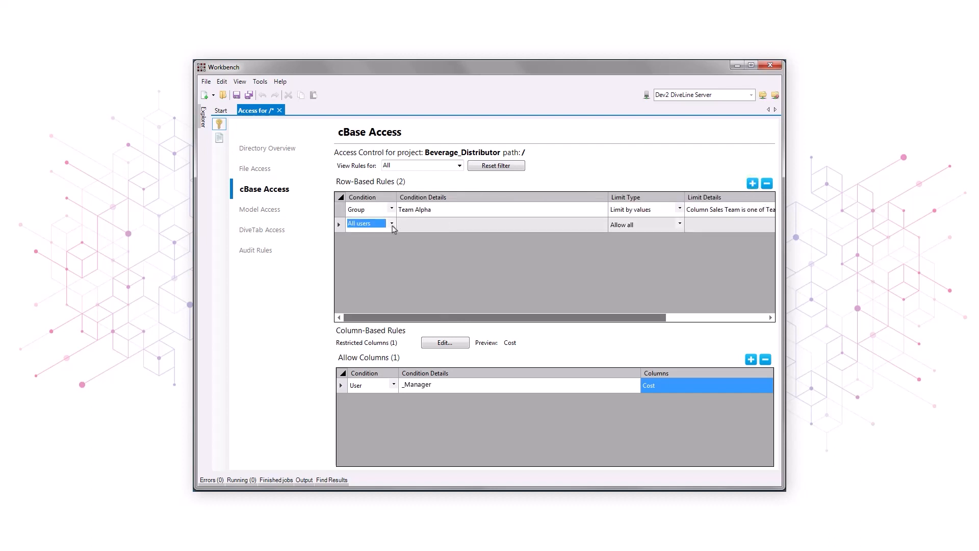
{"action": "left_click", "coordinate": [393, 225]}
{"action": "left_click", "coordinate": [378, 233]}
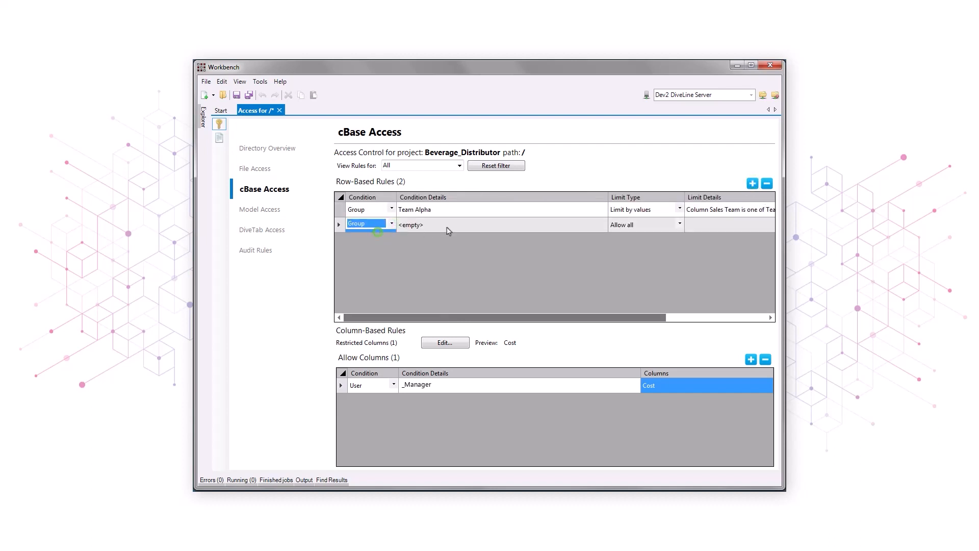
{"action": "left_click", "coordinate": [449, 226]}
{"action": "left_click", "coordinate": [481, 226]}
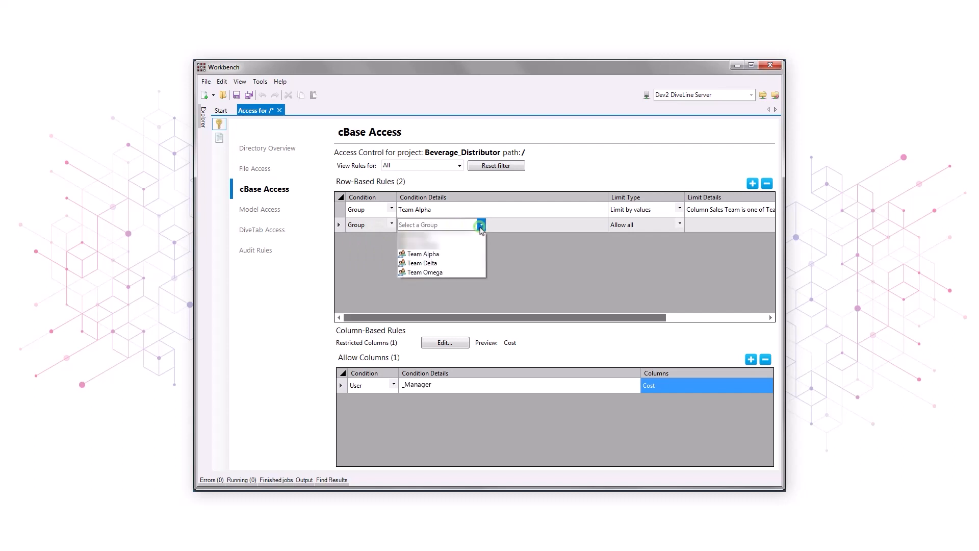
{"action": "left_click", "coordinate": [453, 263]}
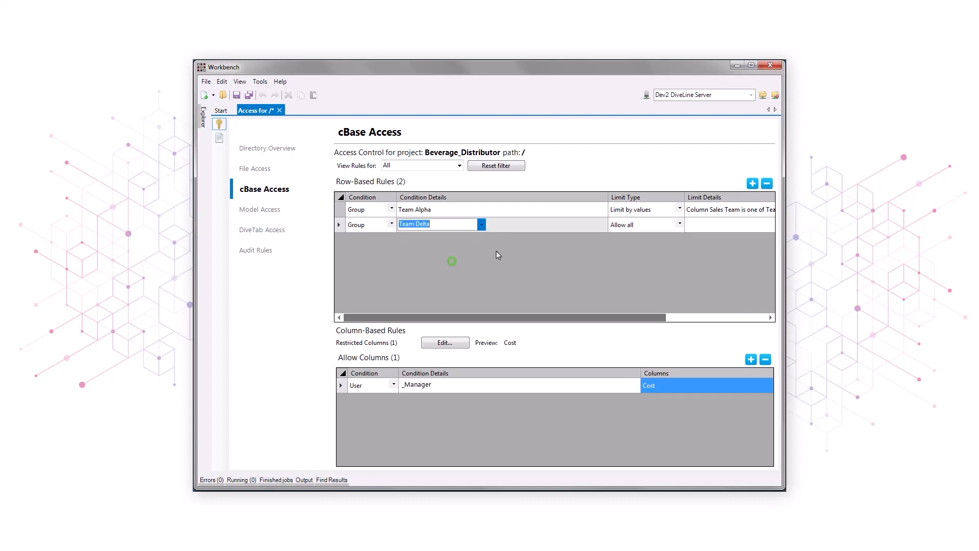
Set the Team Delta rule to Limit by values on the Sales Team column
{"action": "left_click", "coordinate": [679, 224]}
{"action": "left_click", "coordinate": [679, 226]}
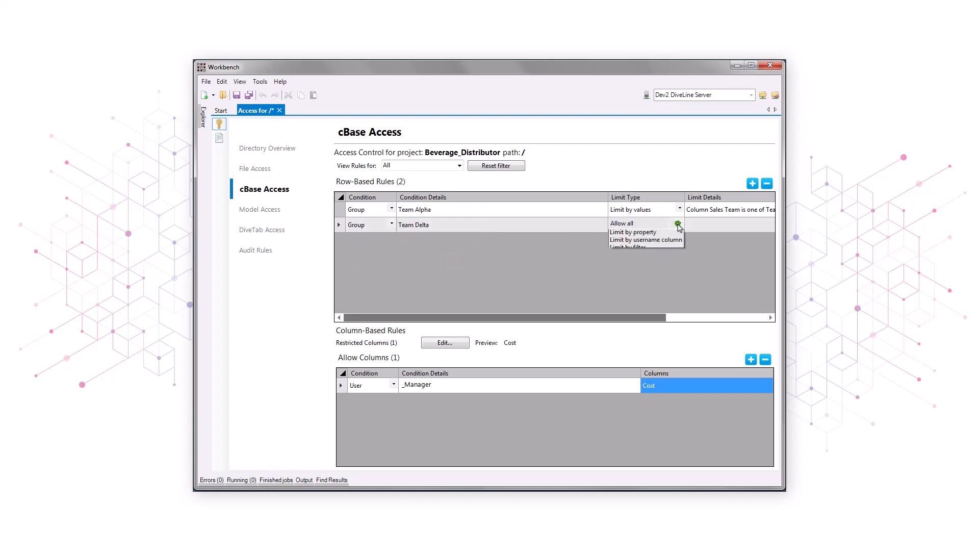
{"action": "left_click", "coordinate": [664, 240]}
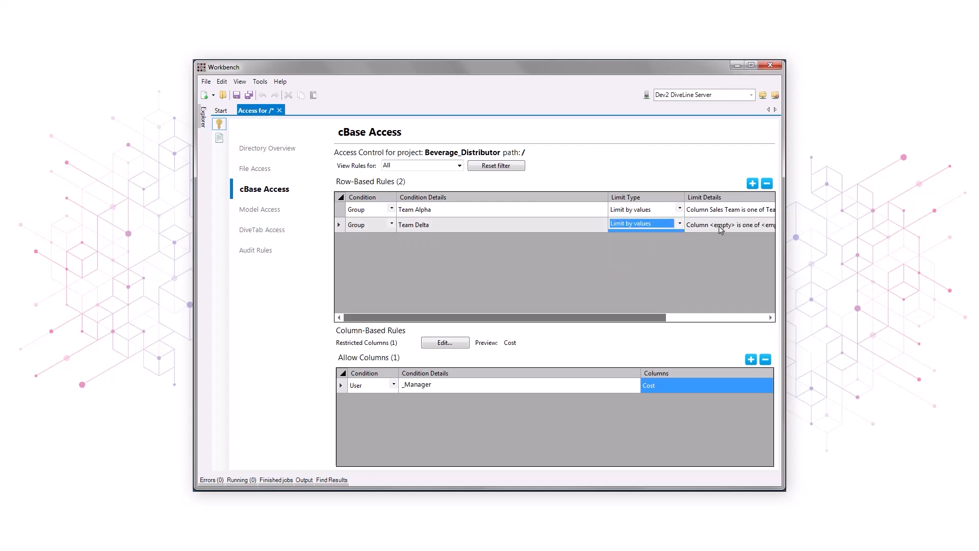
{"action": "left_click_drag", "start_coordinate": [655, 316], "coordinate": [733, 322]}
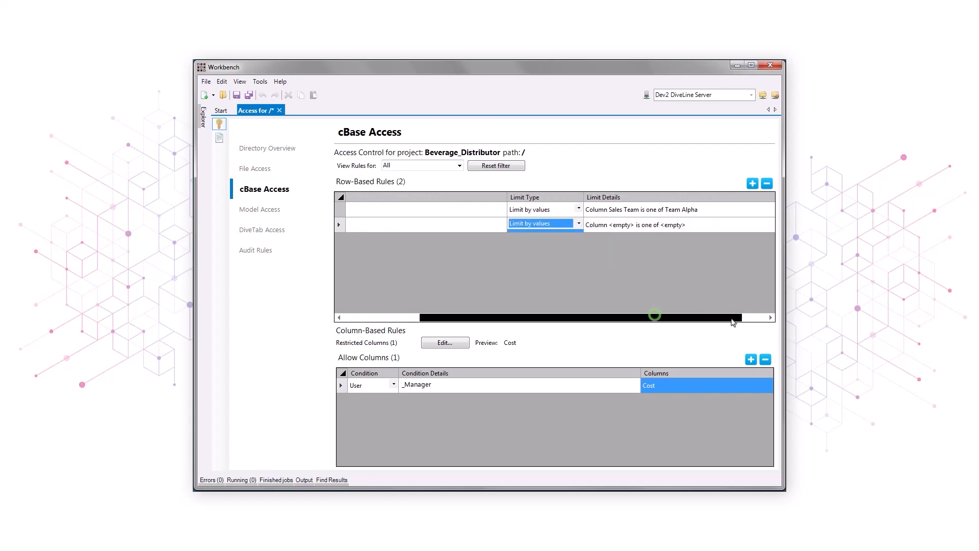
{"action": "left_click", "coordinate": [612, 226]}
{"action": "type", "text": "Sa"}
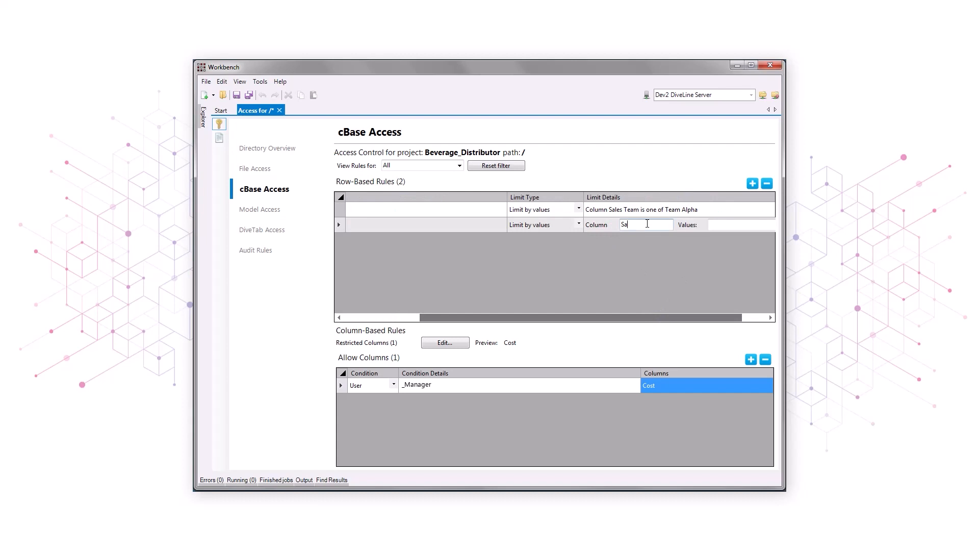
{"action": "type", "text": "les Team"}
Add a third row-based rule with a Group condition for Team Omega
{"action": "left_click", "coordinate": [752, 183]}
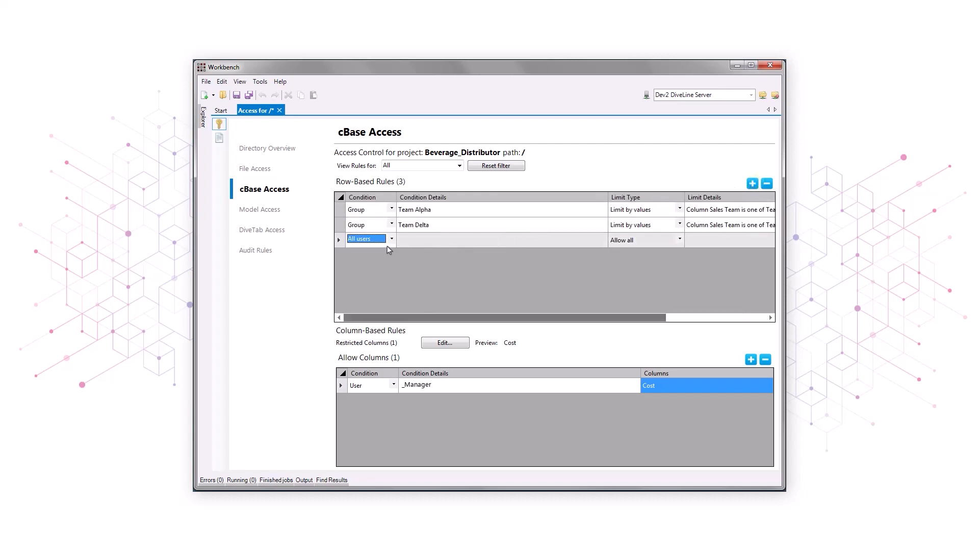
{"action": "left_click", "coordinate": [390, 241]}
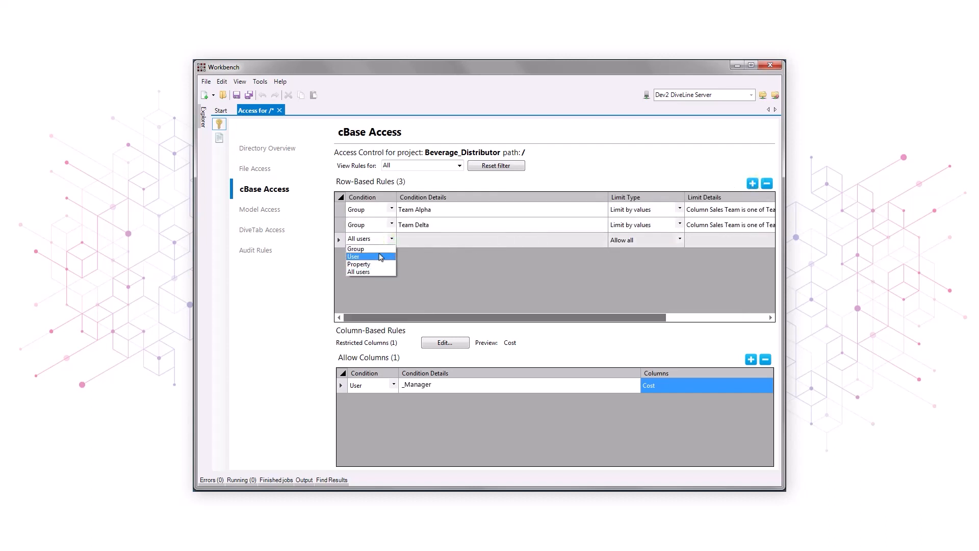
{"action": "left_click", "coordinate": [380, 249]}
{"action": "left_click", "coordinate": [448, 240]}
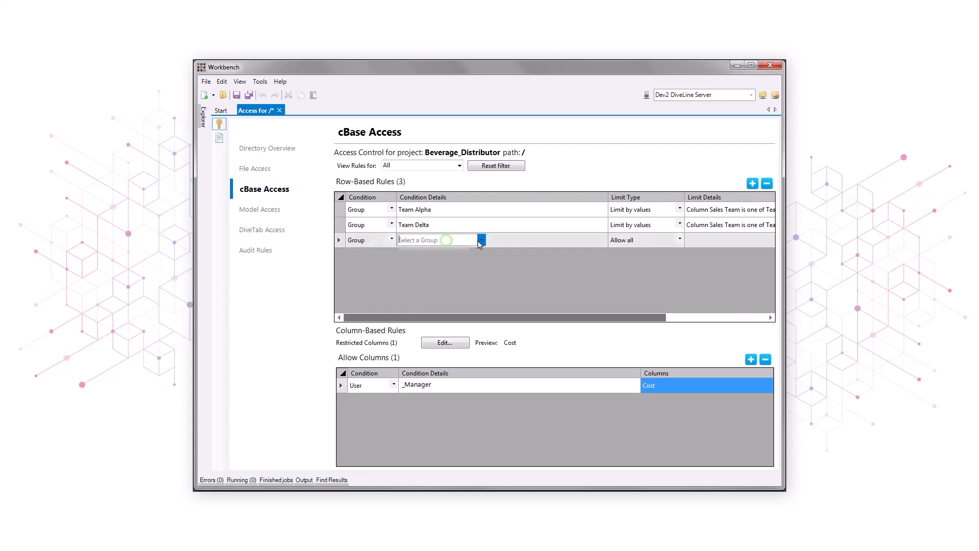
{"action": "left_click", "coordinate": [482, 241]}
{"action": "left_click", "coordinate": [445, 288]}
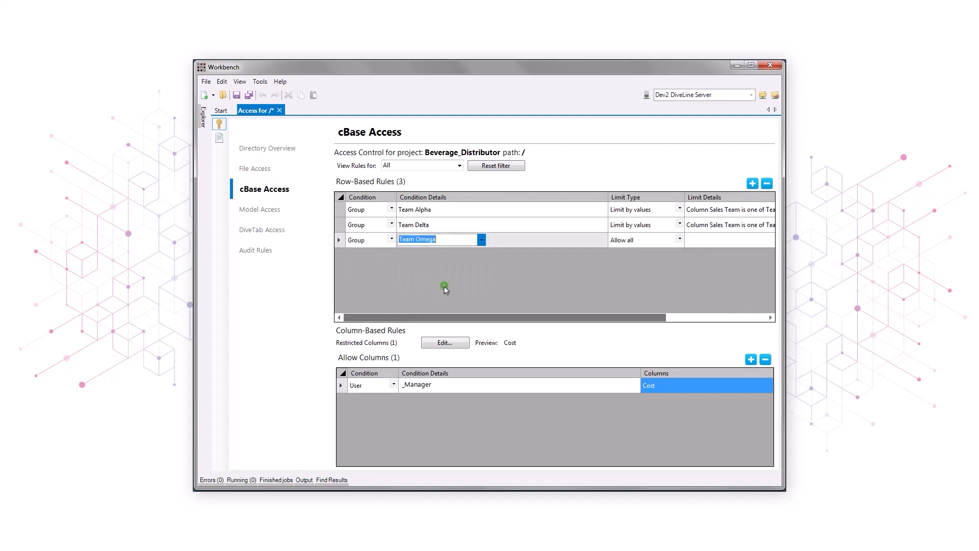
Set the limit type of the Team Omega row-based rule to Limit by values
{"action": "left_click", "coordinate": [678, 241]}
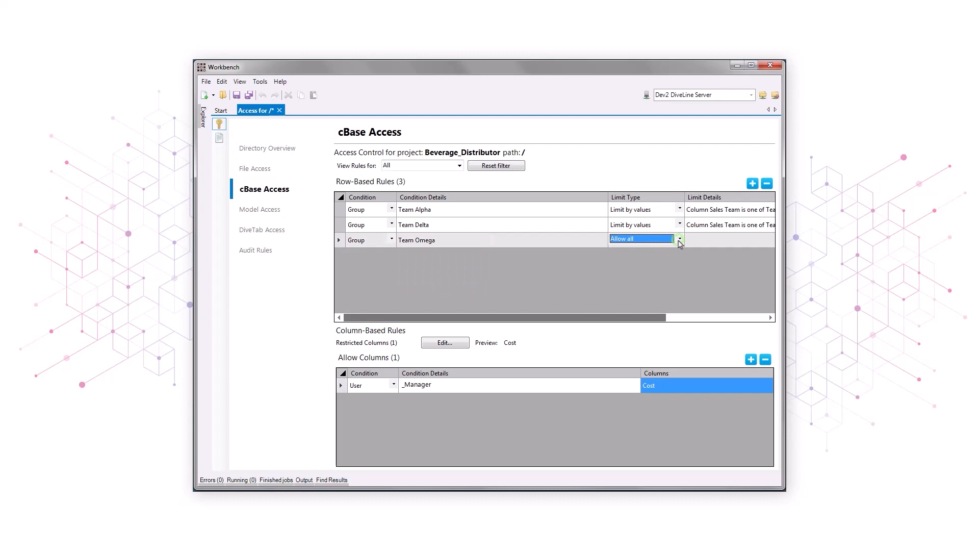
{"action": "left_click", "coordinate": [680, 240]}
{"action": "left_click", "coordinate": [638, 257]}
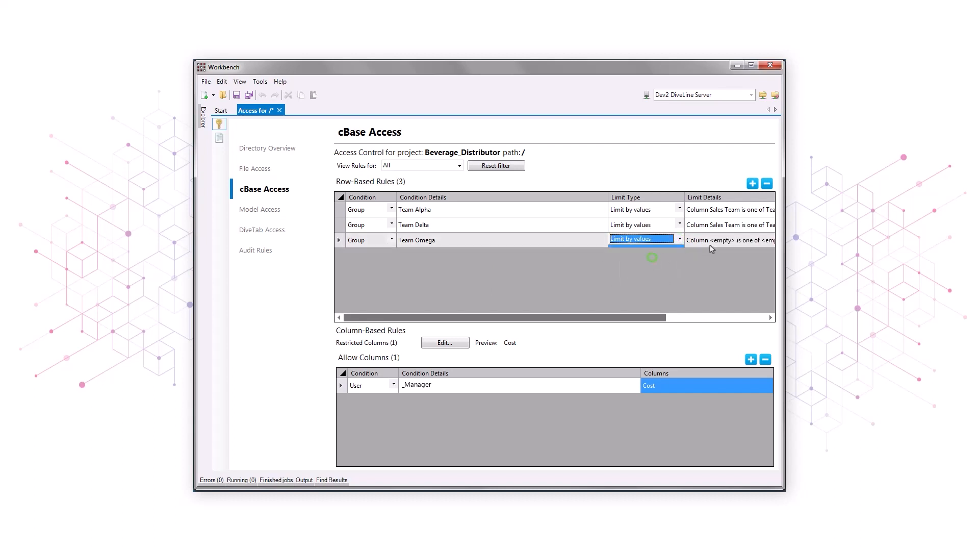
Limit the Team Omega rule to the value Team Omega in the Sales Team column and save the access rules
{"action": "left_click_drag", "start_coordinate": [631, 318], "coordinate": [732, 320]}
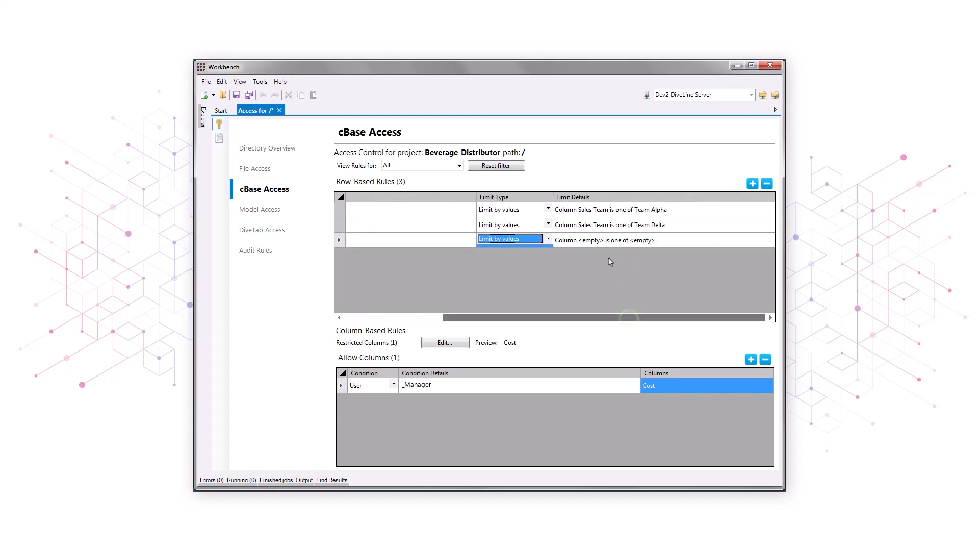
{"action": "left_click", "coordinate": [589, 244]}
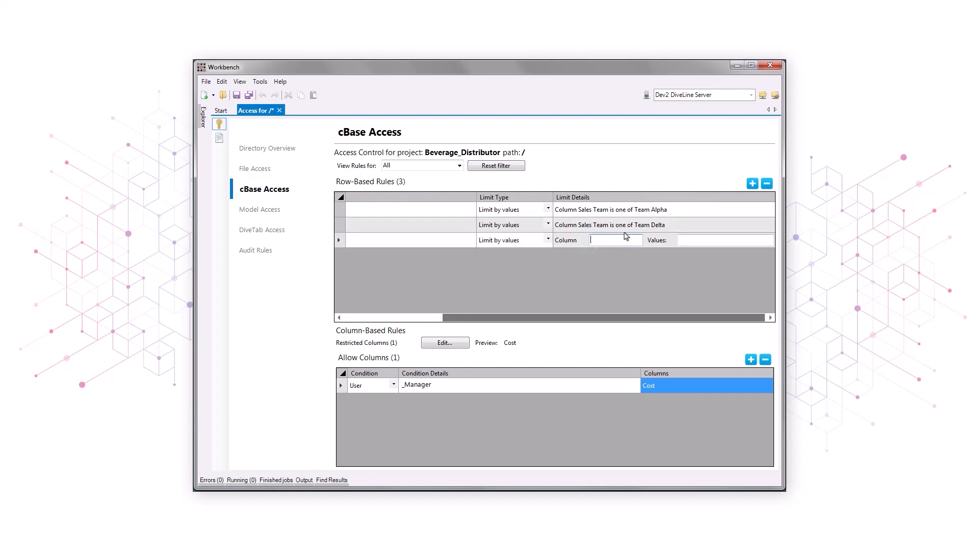
{"action": "type", "text": "Sales Team"}
{"action": "key", "text": "Tab"}
{"action": "type", "text": "Team Omega"}
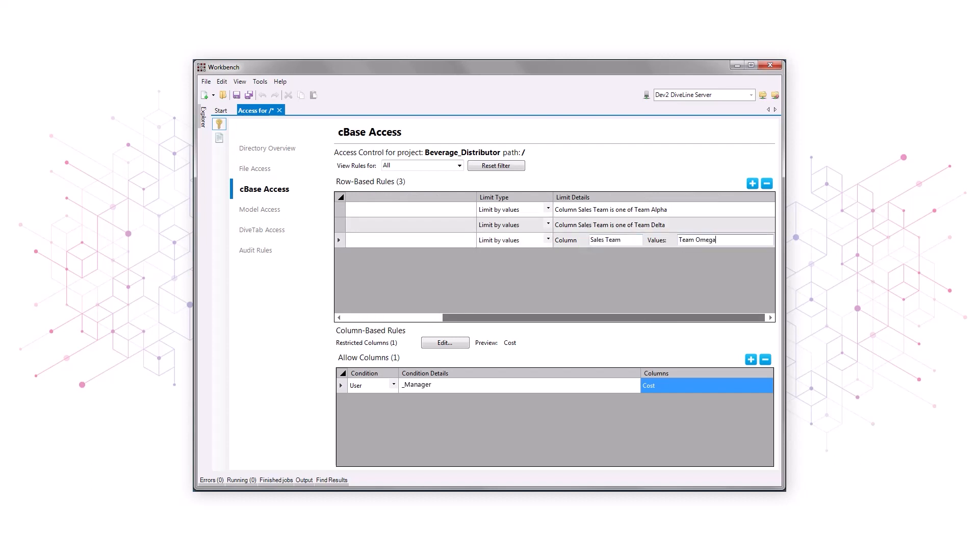
{"action": "left_click", "coordinate": [716, 286]}
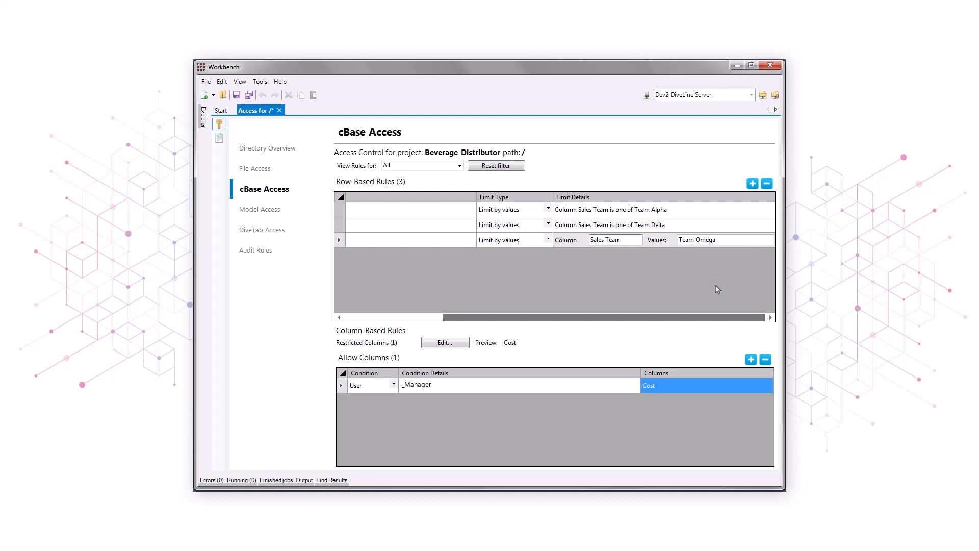
{"action": "left_click", "coordinate": [206, 82]}
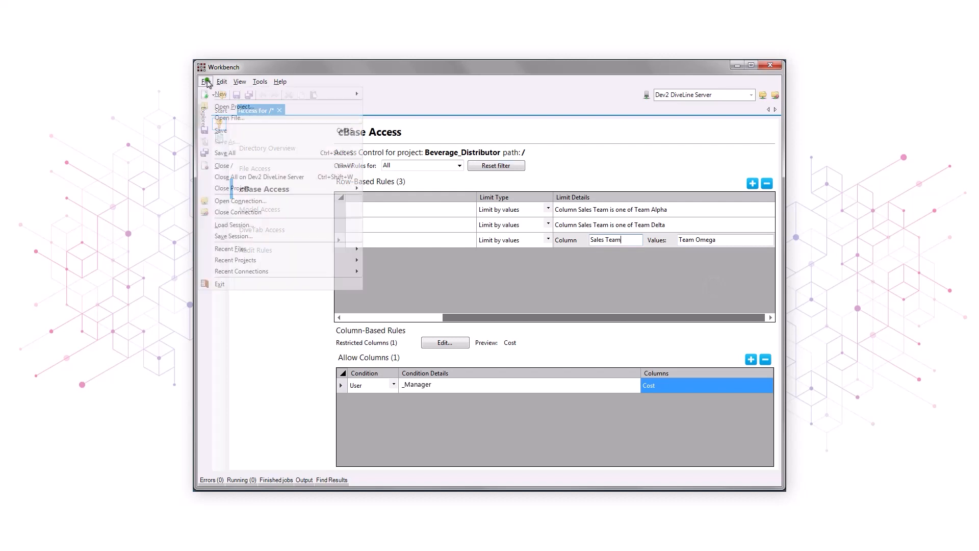
{"action": "left_click", "coordinate": [225, 130]}
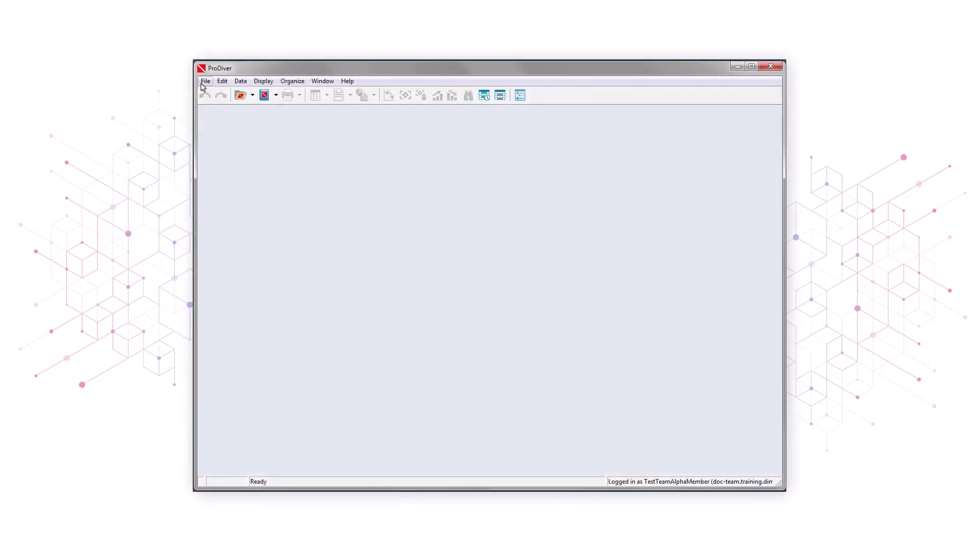
Switch to ProDiver, open sales.cbase from the cbases folder, and dive on the Sales Team dimension
{"action": "left_click", "coordinate": [205, 81]}
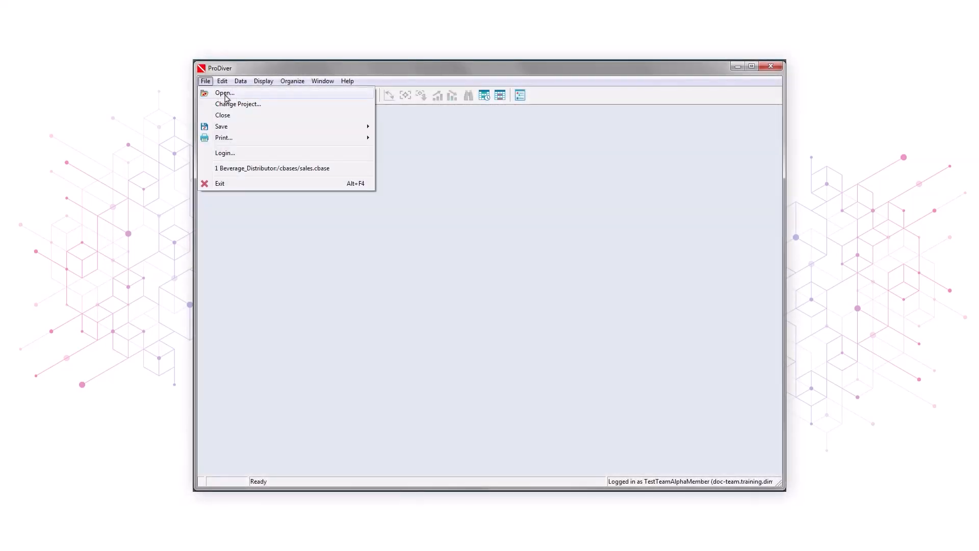
{"action": "left_click", "coordinate": [222, 95]}
{"action": "left_click", "coordinate": [267, 173]}
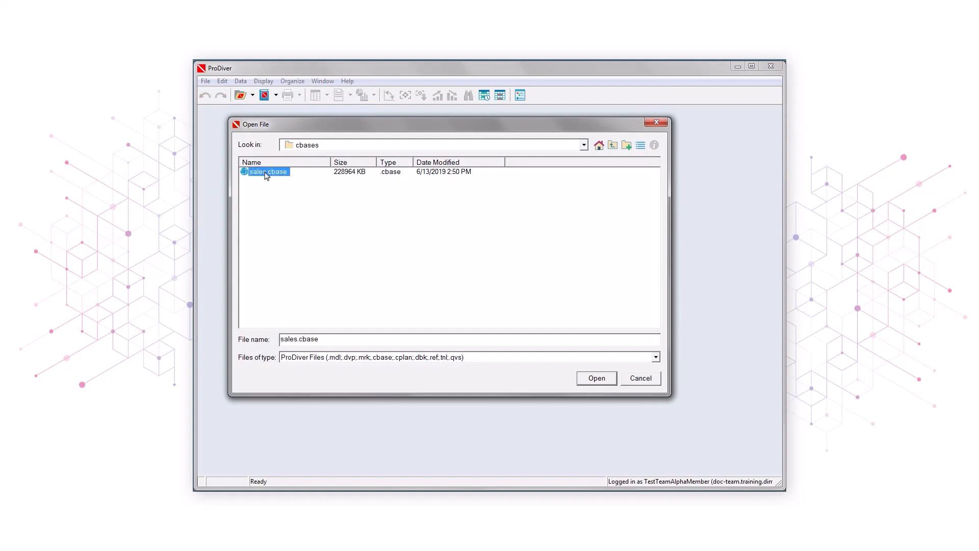
{"action": "left_click", "coordinate": [592, 378]}
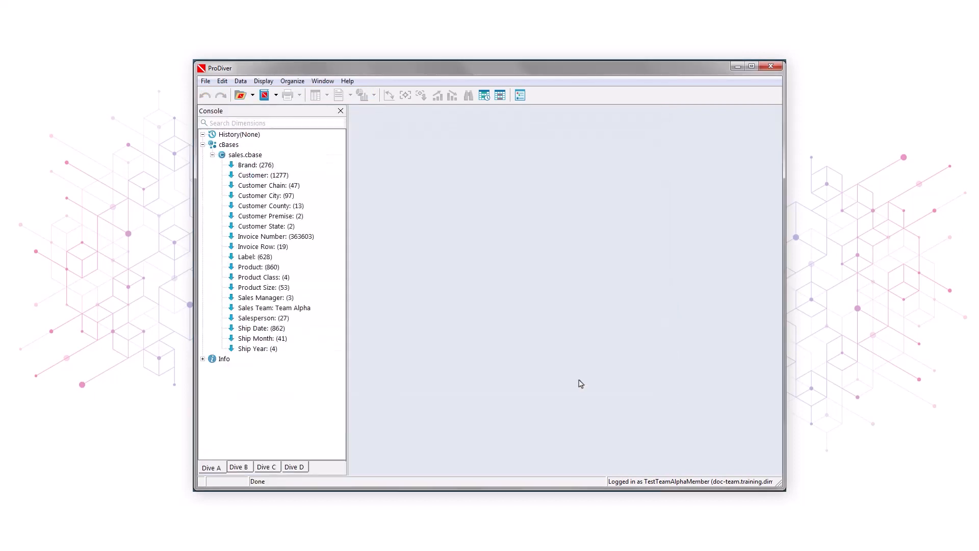
{"action": "double_click", "coordinate": [265, 309]}
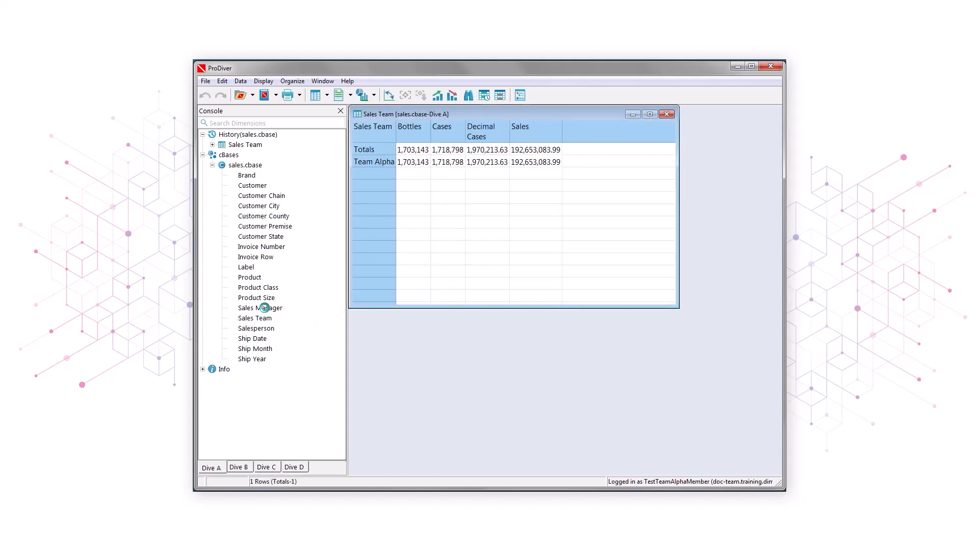